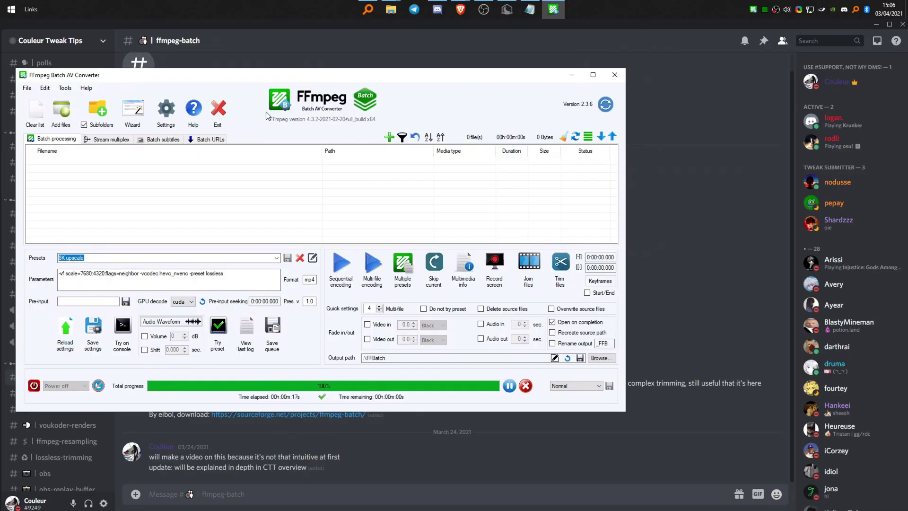
Add 360 down to 60.mp4 from the Videos folder to the conversion list.
left_click(390, 11)
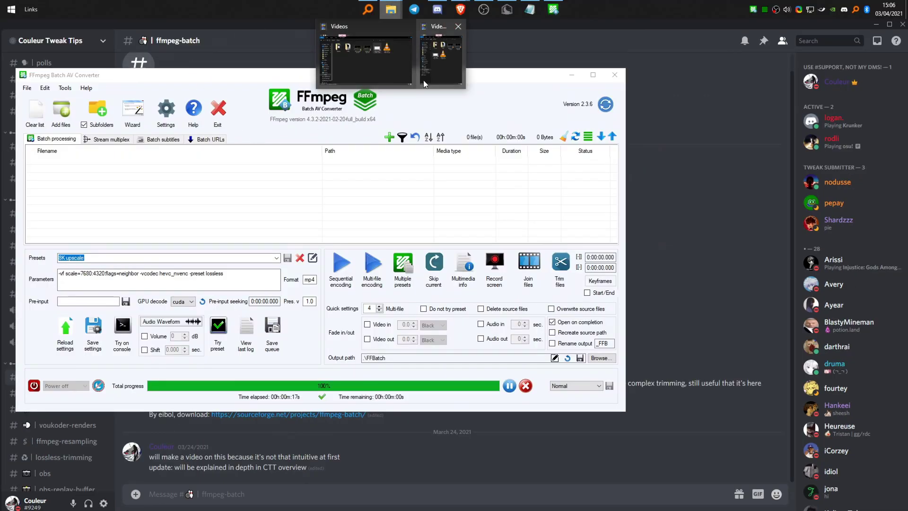
left_click(439, 73)
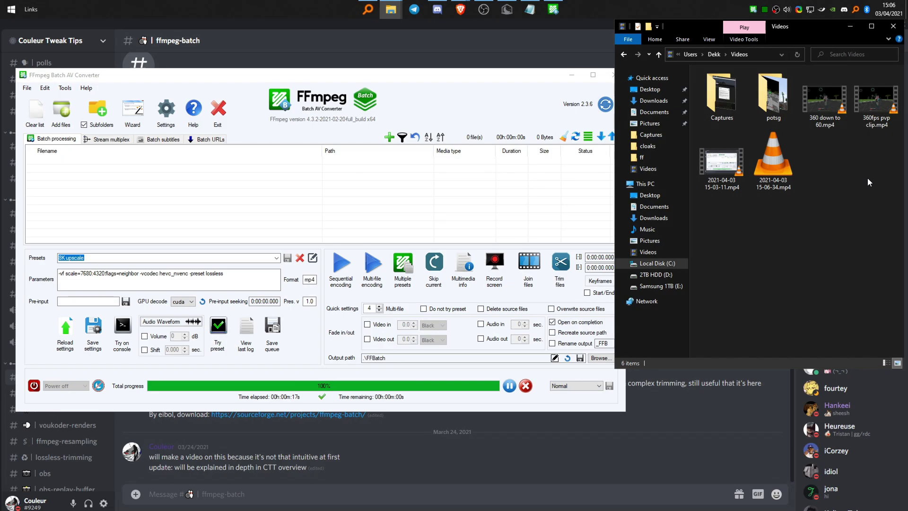
left_click_drag(825, 102, 187, 198)
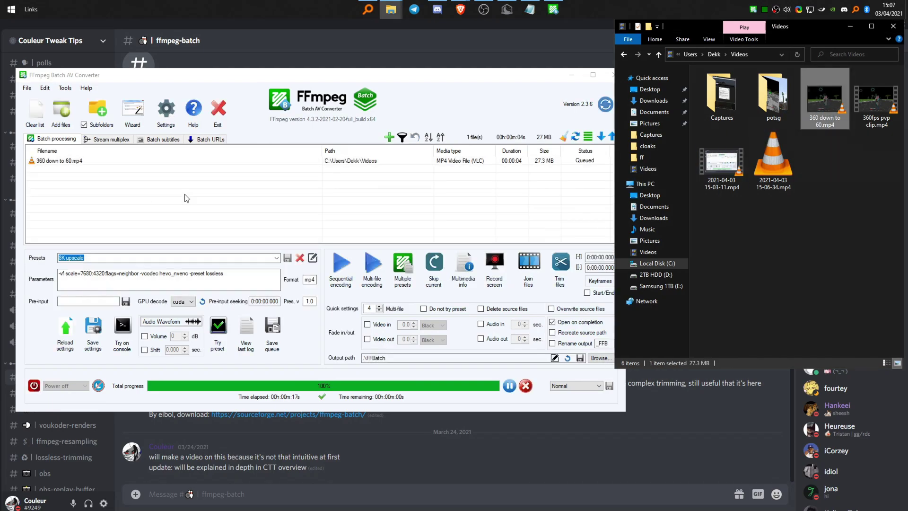
Apply the 8K upscale preset and review its settings in the preset editor.
left_click(277, 258)
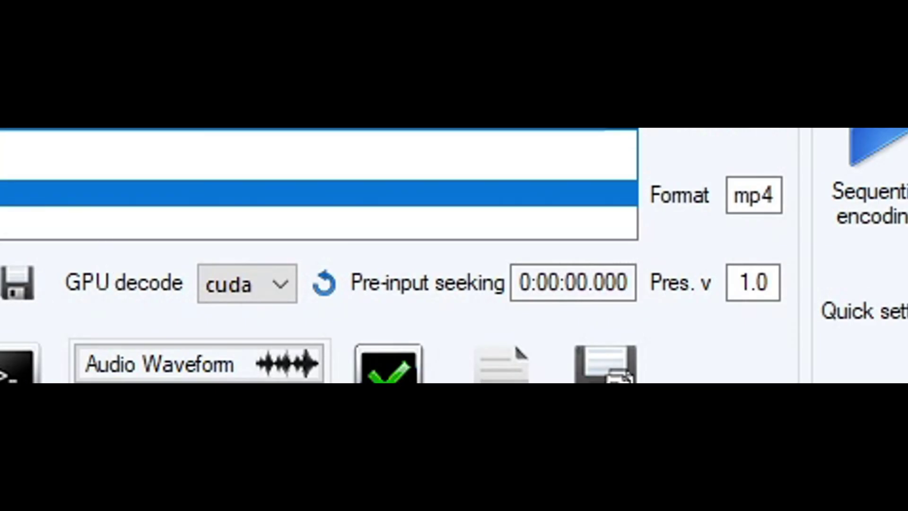
left_click(82, 203)
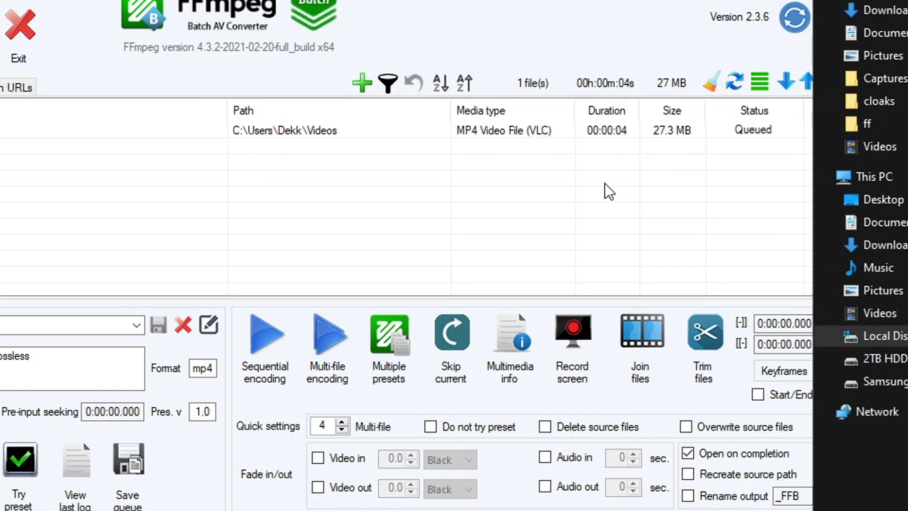
left_click(209, 325)
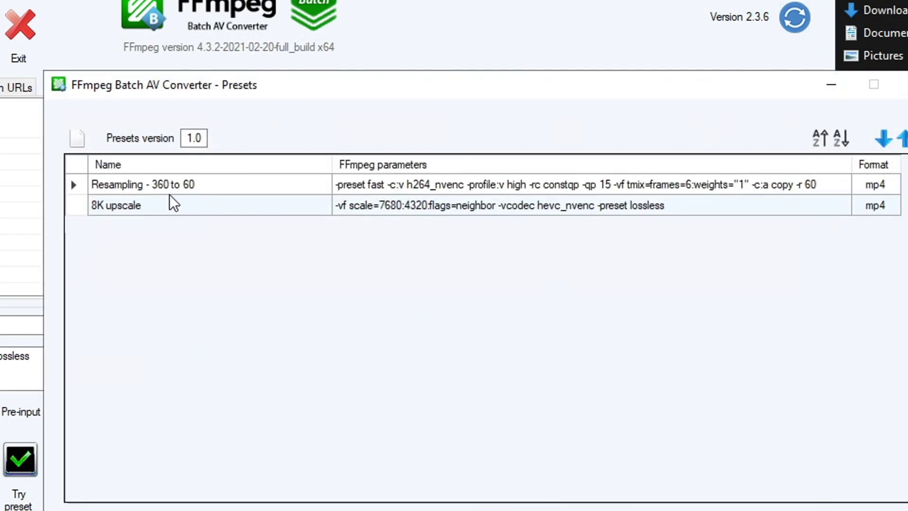
left_click(166, 207)
left_click(364, 206)
left_click(202, 206)
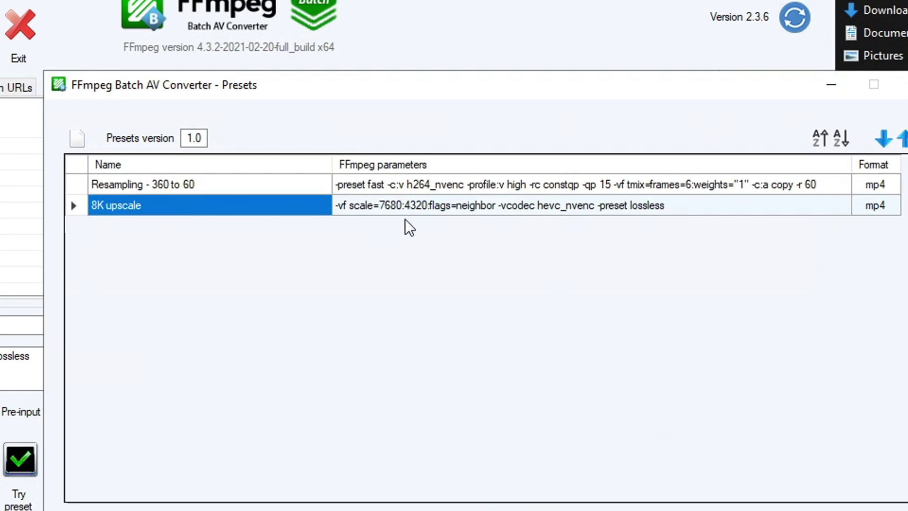
left_click(901, 85)
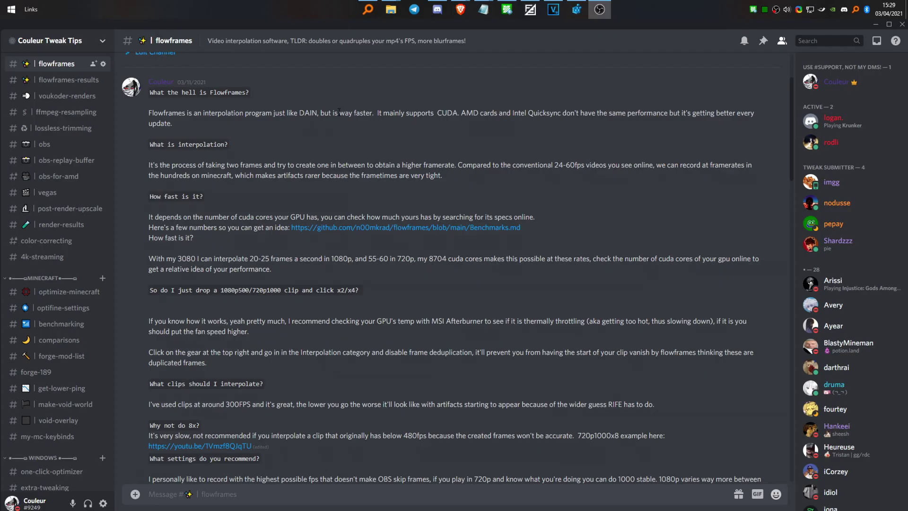
Set Flowframes input FPS to 360 with x2 interpolation for a 720 FPS output.
left_click(530, 10)
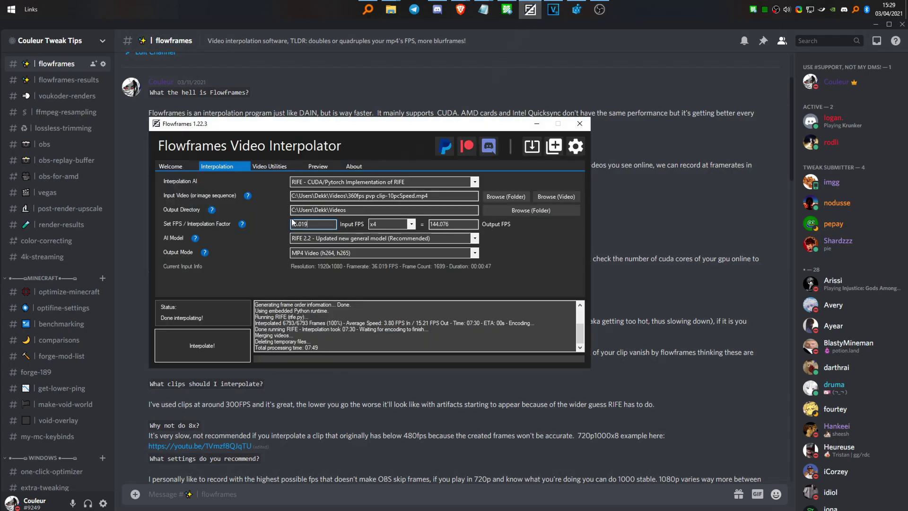
key("BackSpace")
key("BackSpace")
key("BackSpace")
key("BackSpace")
type("0")
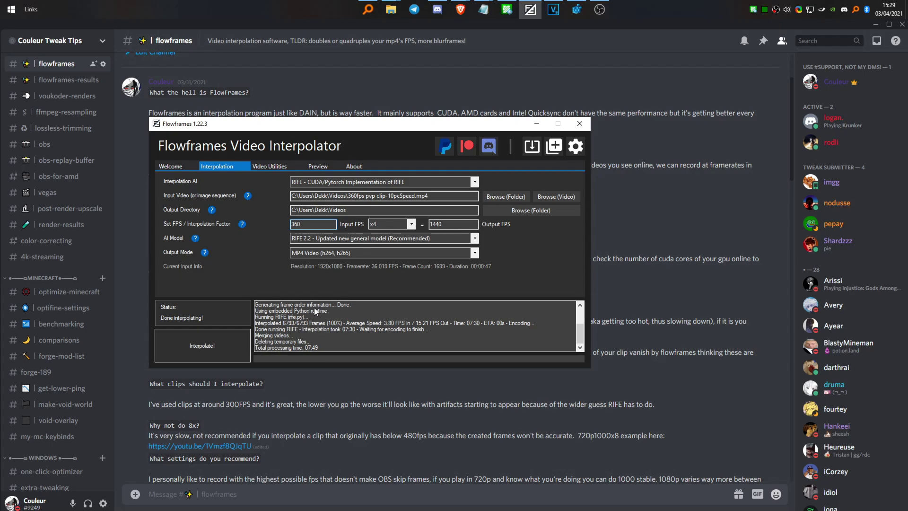
left_click(402, 225)
left_click(377, 236)
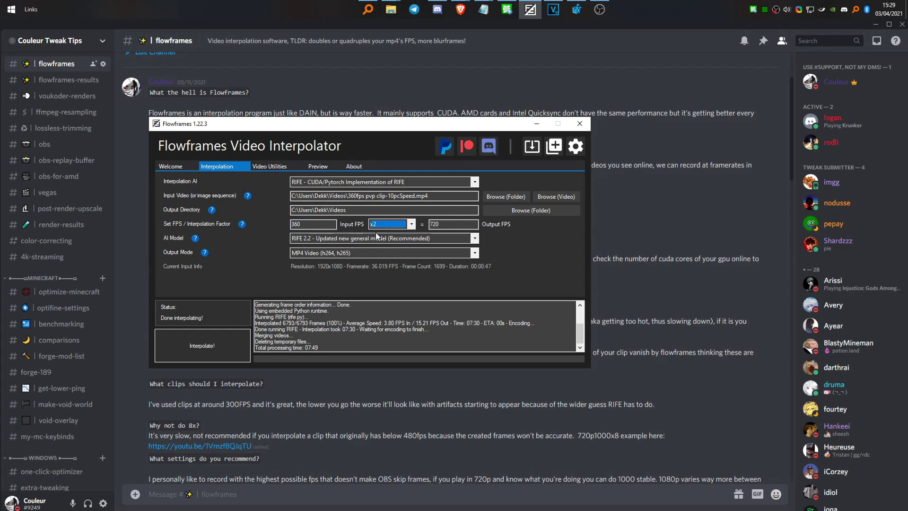
key("shift+Tab")
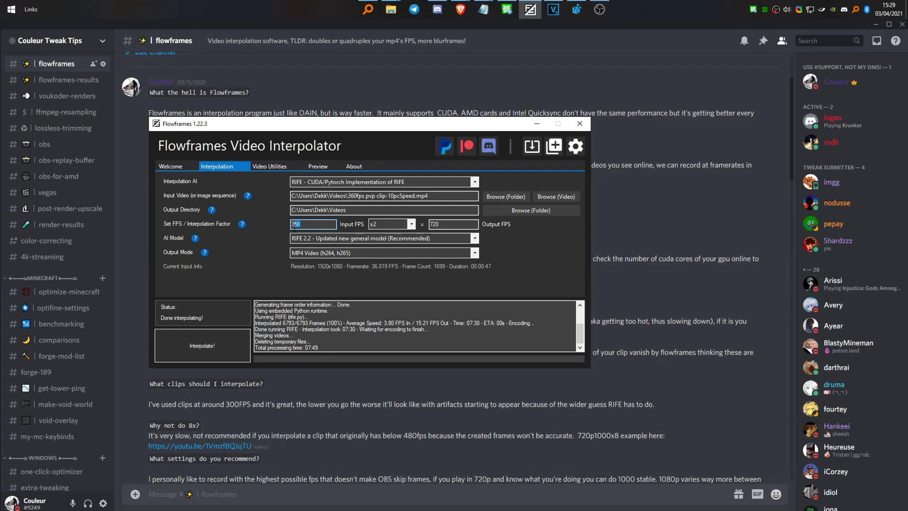
double_click(442, 223)
Glance at the Discord guide, then return to Flowframes' interpolation settings.
left_click(537, 118)
key("alt+Tab")
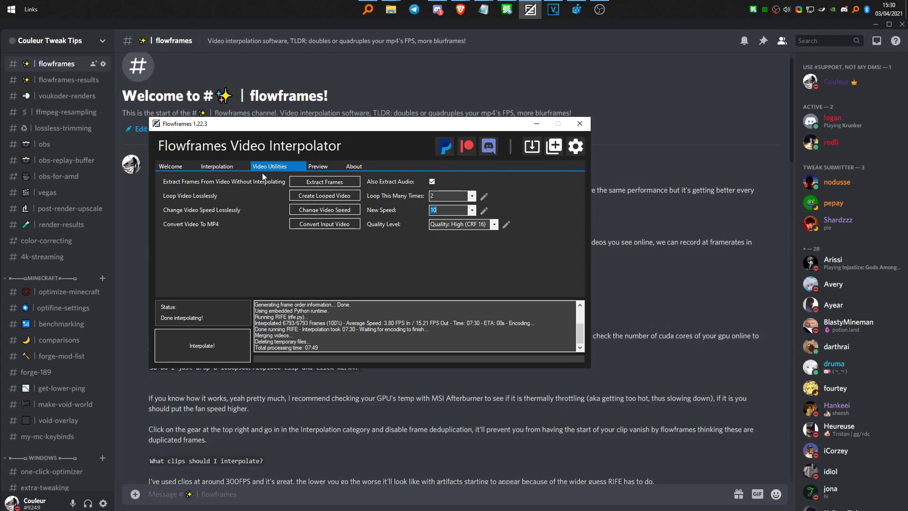
left_click(238, 166)
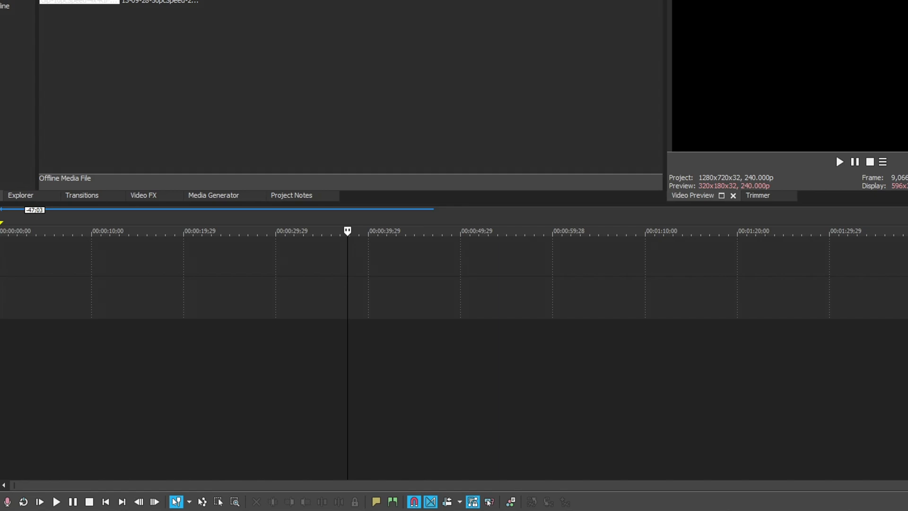
Place the 360fps clip on the timeline, match project settings, and raise its velocity envelope.
left_click_drag(78, 2, 5, 256)
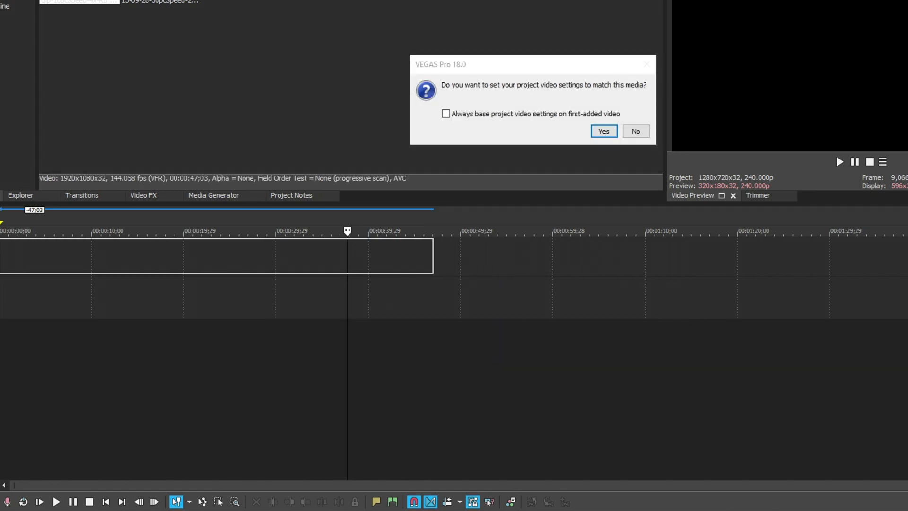
key("Return")
left_click(222, 256)
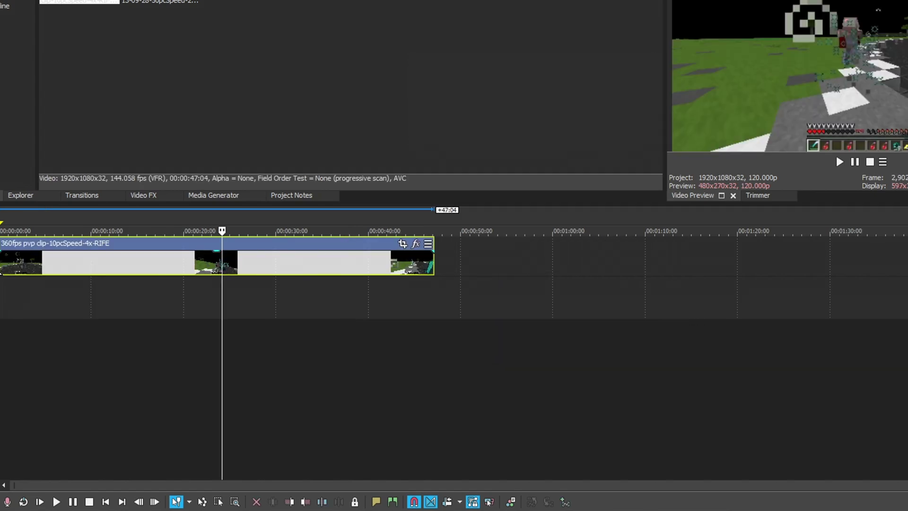
right_click(222, 256)
mouse_move(236, 393)
left_click(373, 391)
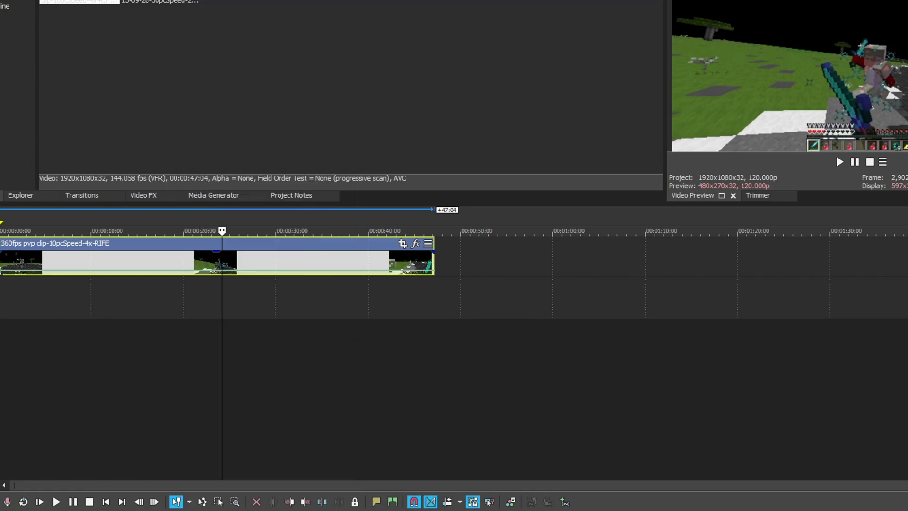
left_click_drag(222, 270, 223, 252)
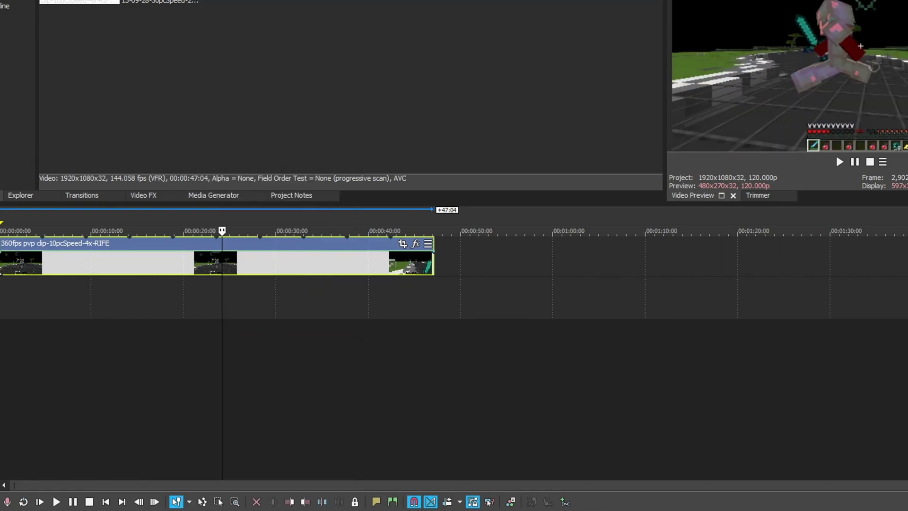
Split the clip near 4.8 seconds and delete the part after the cut.
left_click(78, 255)
left_click(45, 255)
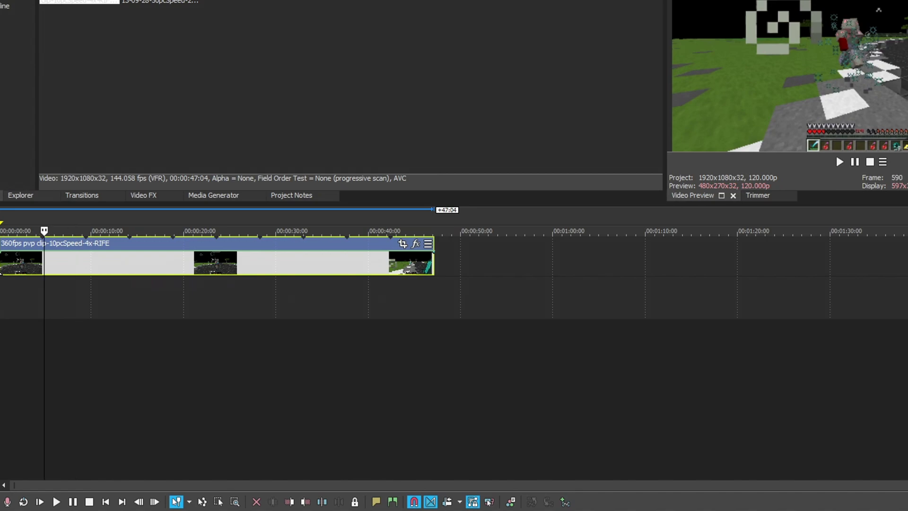
key("Up")
key("Up")
key("Up")
key("Up")
key("Up")
key("Left")
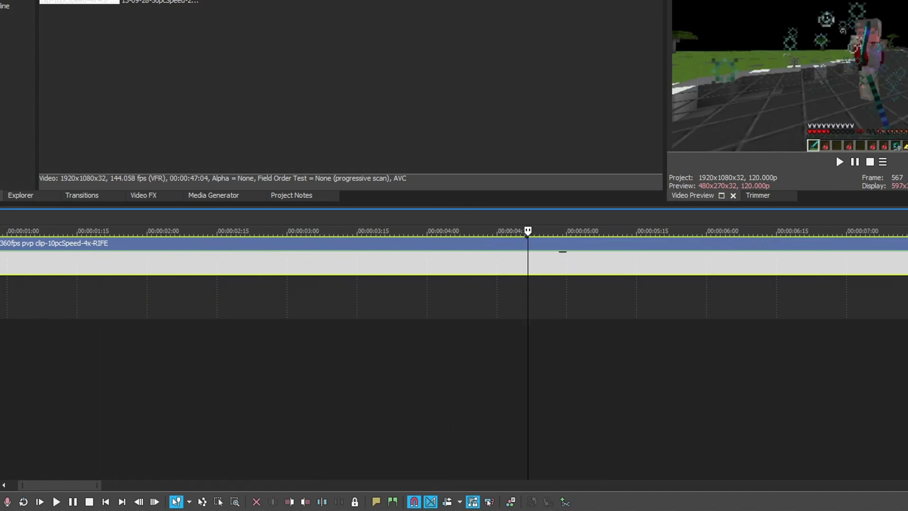
key("Left")
key("Left")
key("s")
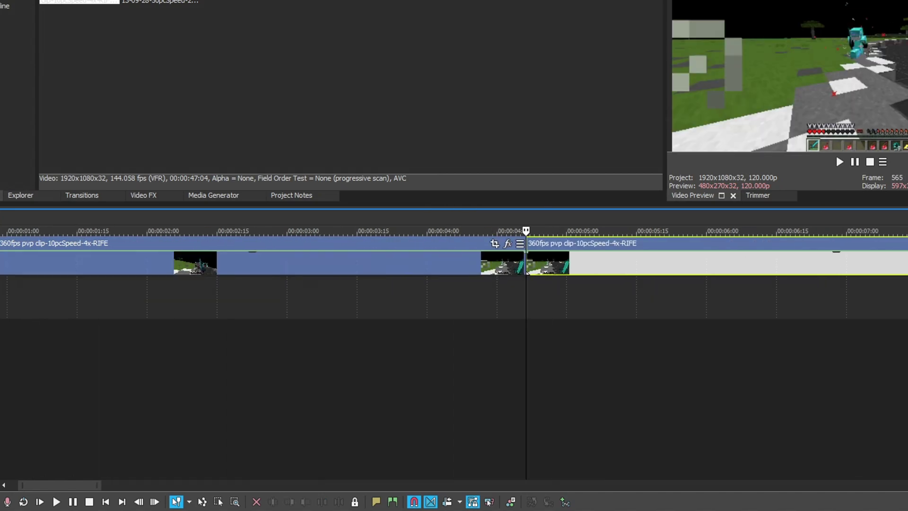
key("Delete")
key("Down")
key("Down")
key("Down")
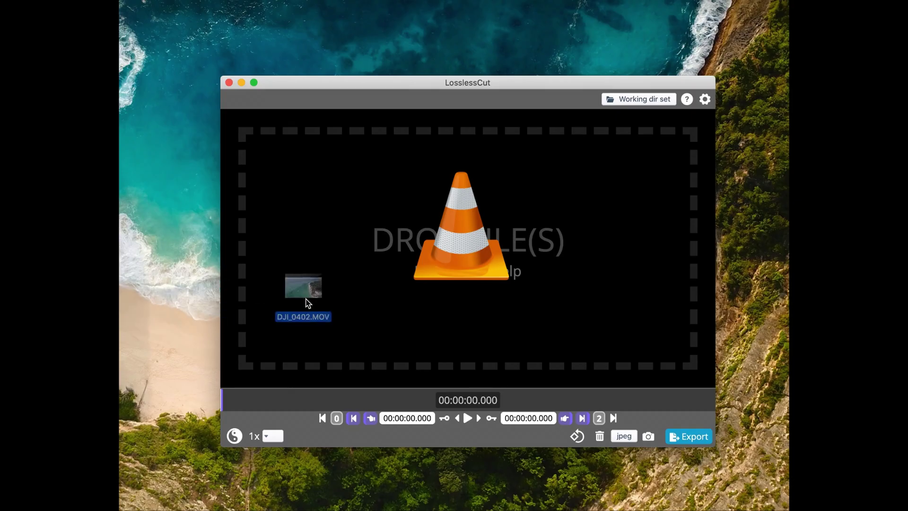
Load DJI_0402.MOV into LosslessCut, play it, and seek about 30 seconds in.
left_click_drag(304, 303, 437, 286)
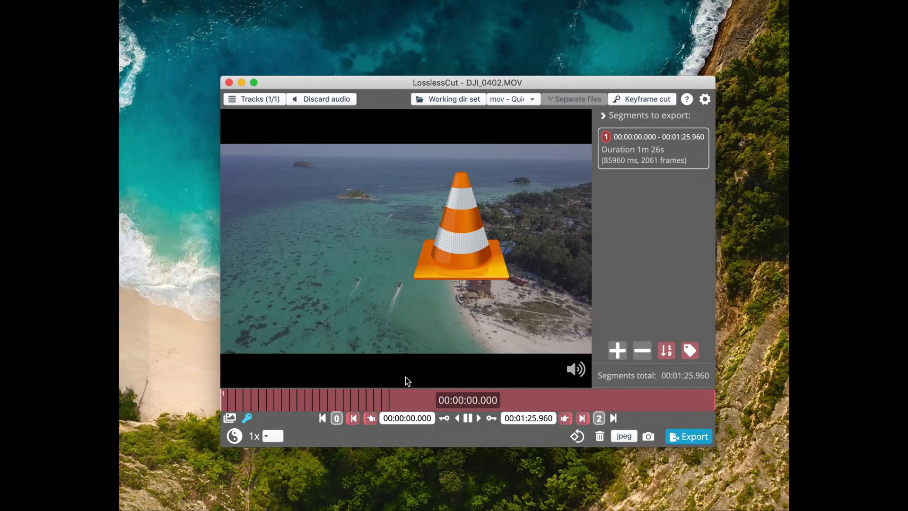
key("space")
left_click(430, 401)
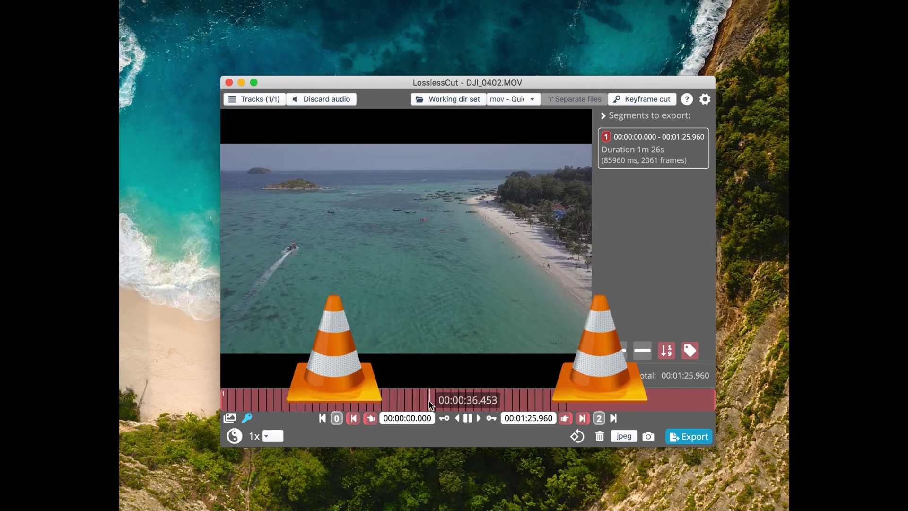
left_click(473, 406)
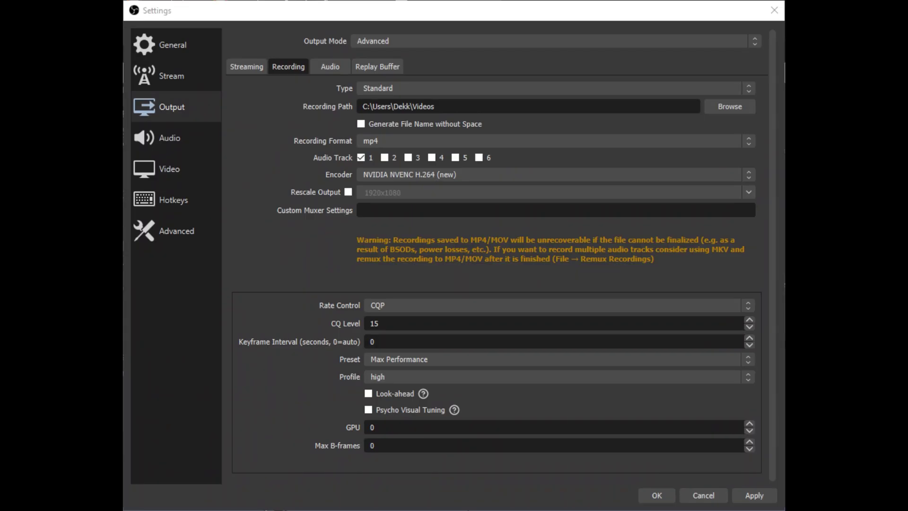
View OBS Advanced settings, then scroll through the Hotkeys assignments list.
left_click(177, 230)
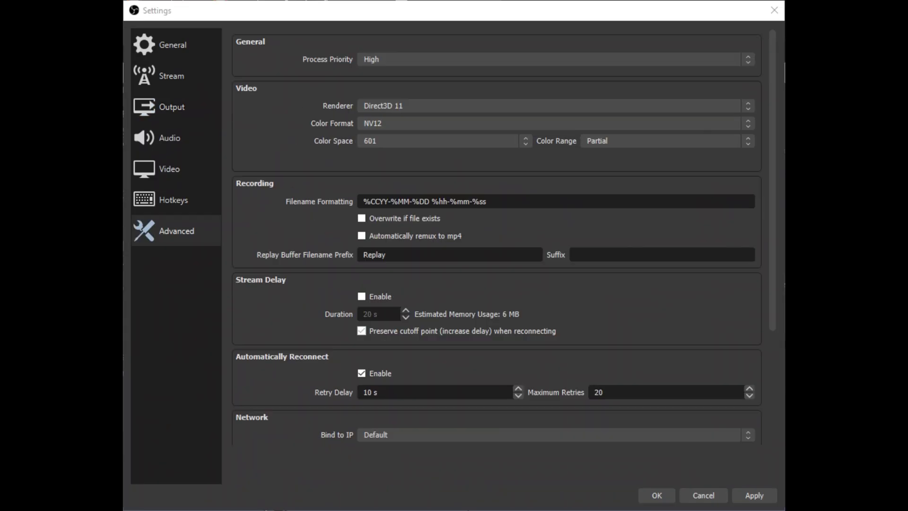
left_click(169, 168)
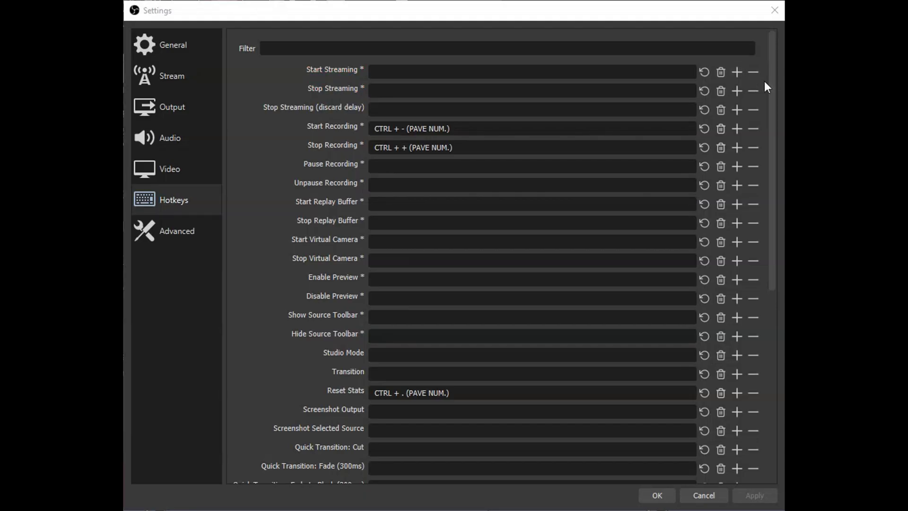
left_click_drag(772, 83, 782, 260)
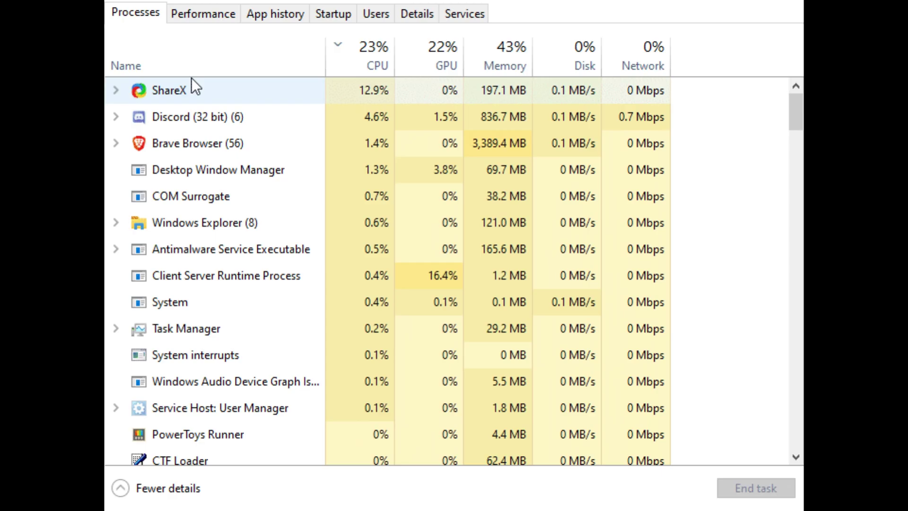
Show Task Manager's Performance tab with the GPU 0 usage graphs.
left_click(191, 16)
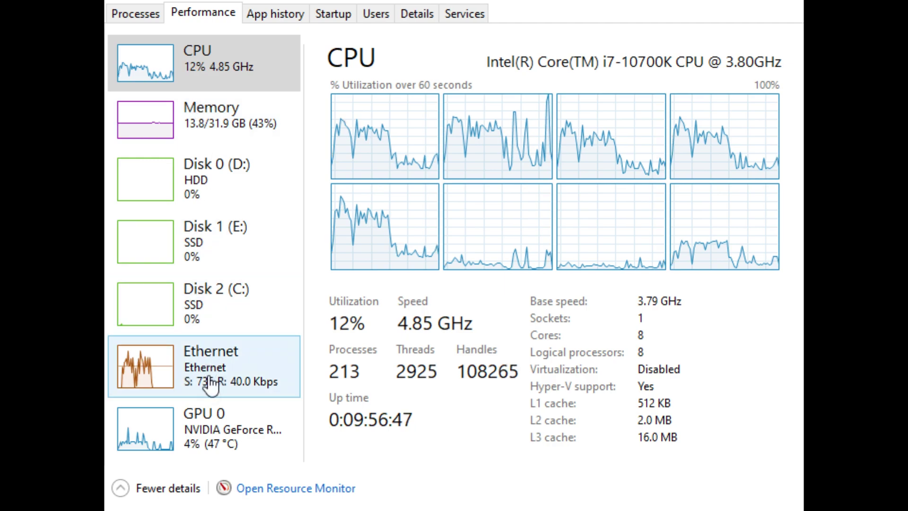
left_click(158, 430)
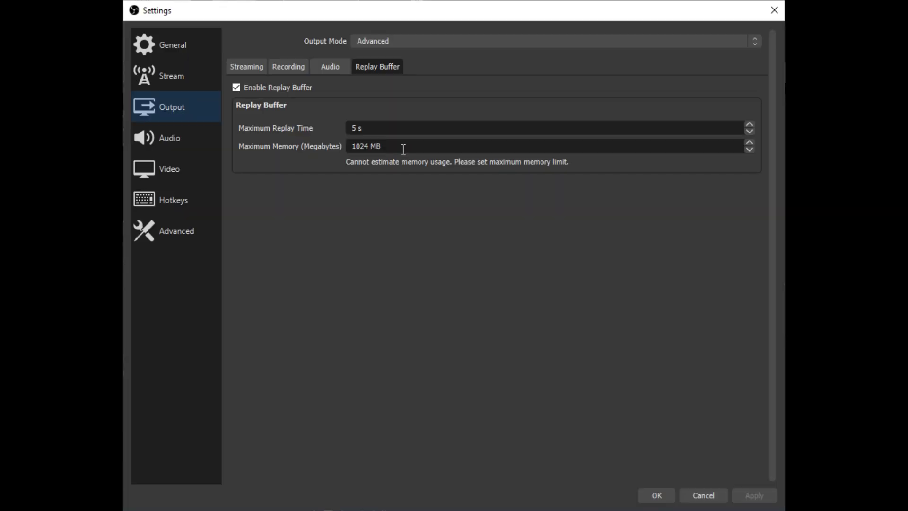
Enter 15 seconds as the replay buffer's Maximum Replay Time.
key("Tab")
type("15")
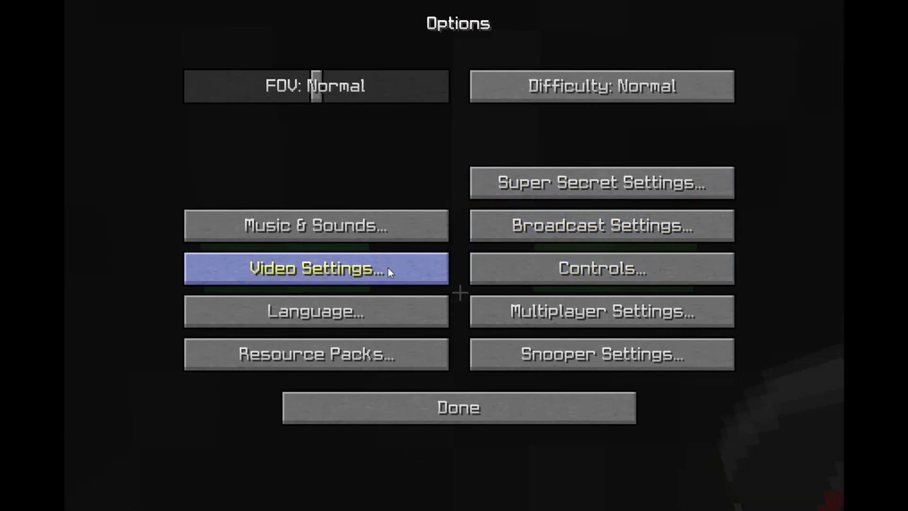
In Video Settings, drag Render Distance from 4 Short to 8 Normal.
left_click(388, 268)
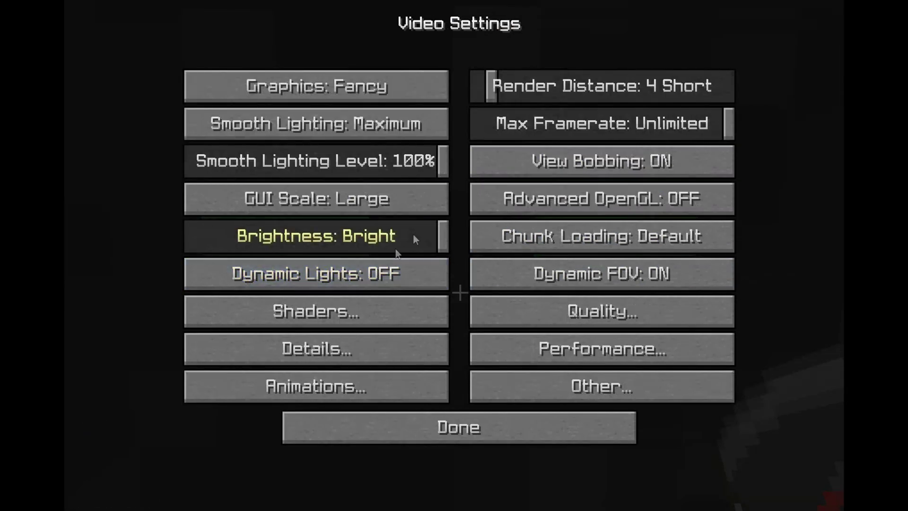
left_click_drag(494, 96, 527, 94)
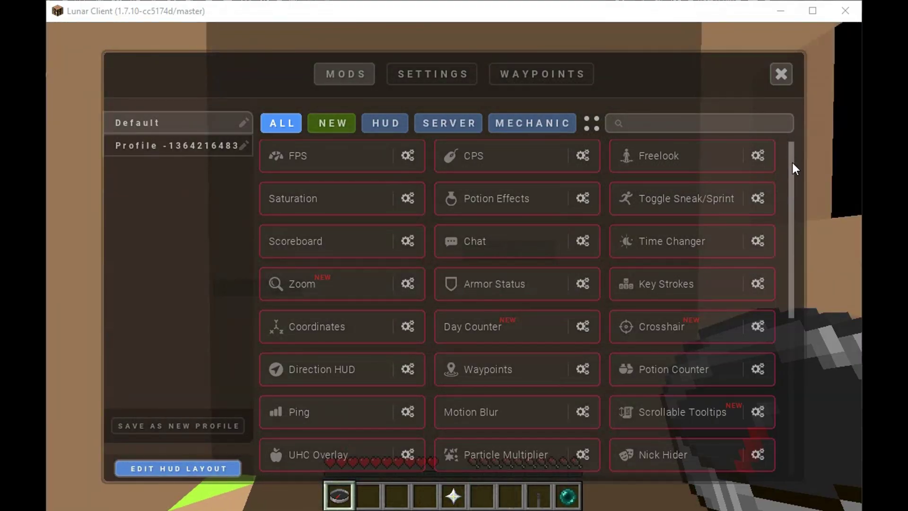
Scroll the mod list and glance at the client's performance settings.
scroll(794, 204, "down", 1)
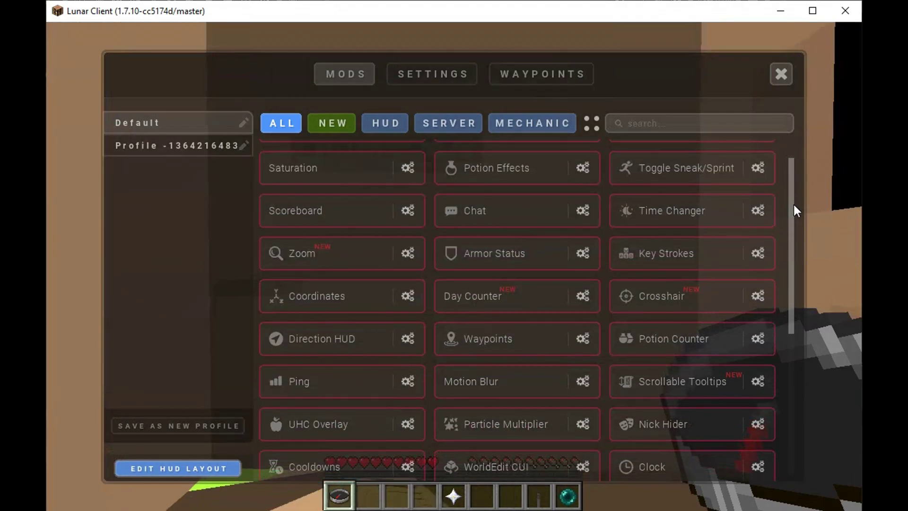
left_click_drag(794, 205, 803, 344)
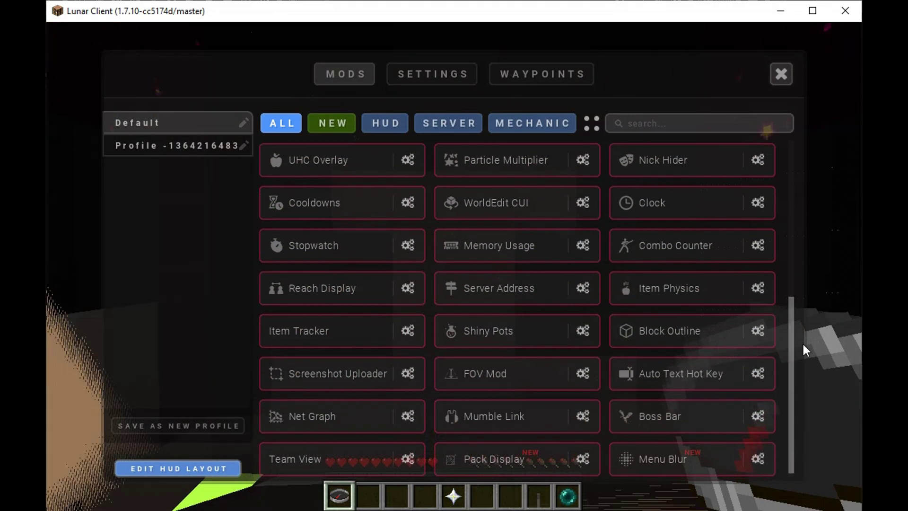
left_click(431, 74)
left_click(357, 122)
left_click(345, 74)
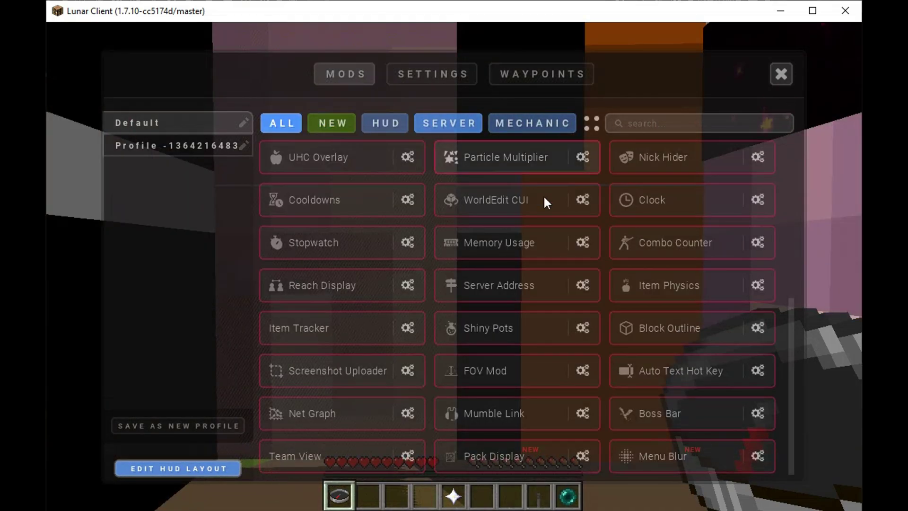
scroll(548, 203, "up", 5)
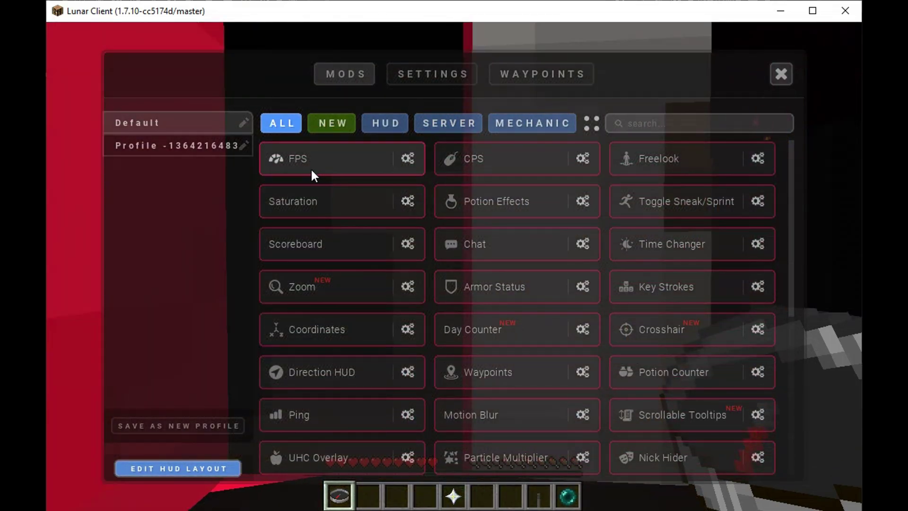
Enable the FPS, CPS, Freelook, Saturation, Potion Effects and Toggle Sneak/Sprint mods.
left_click(311, 168)
left_click(453, 160)
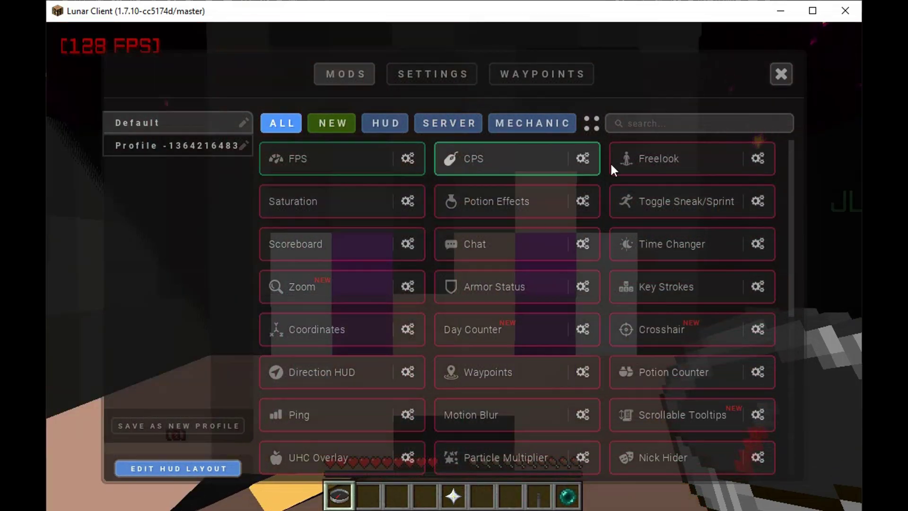
left_click(666, 163)
left_click(345, 193)
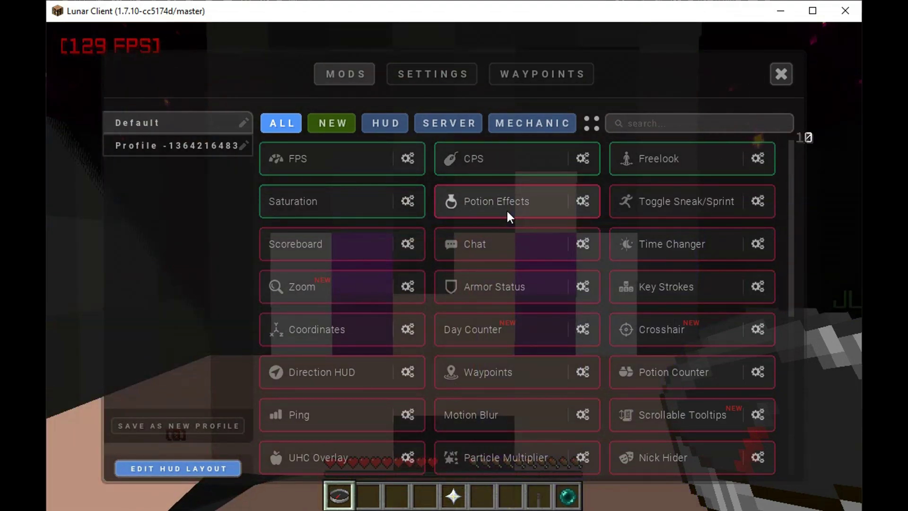
left_click(506, 209)
left_click(671, 206)
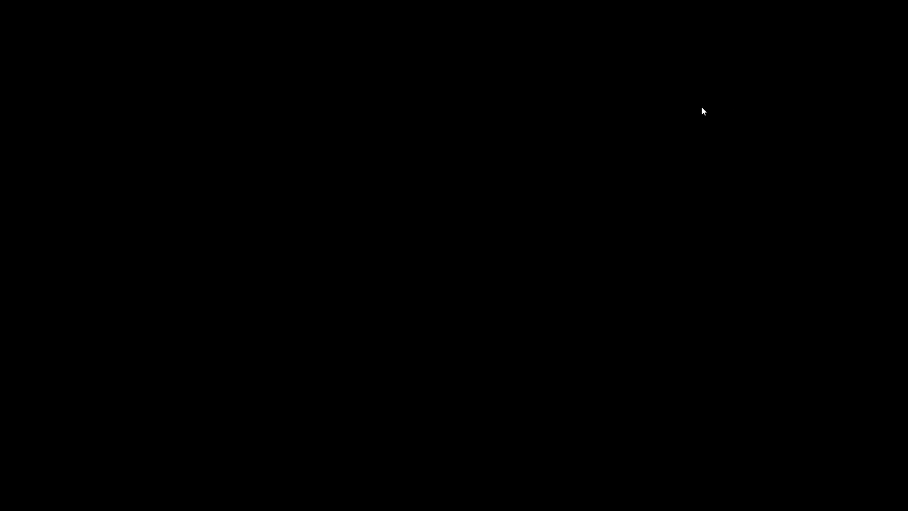
Launch Windows PowerShell by searching 'powe' from the Start menu.
key("super")
type("powe")
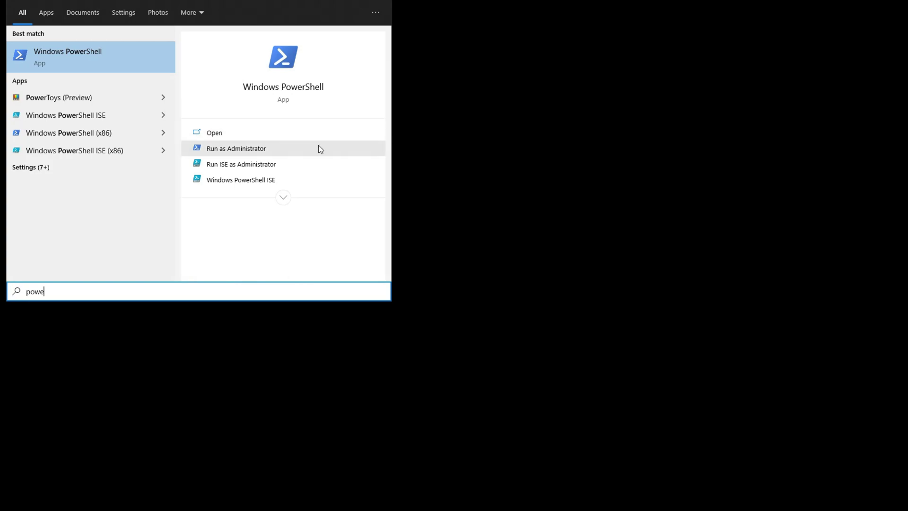
key("Return")
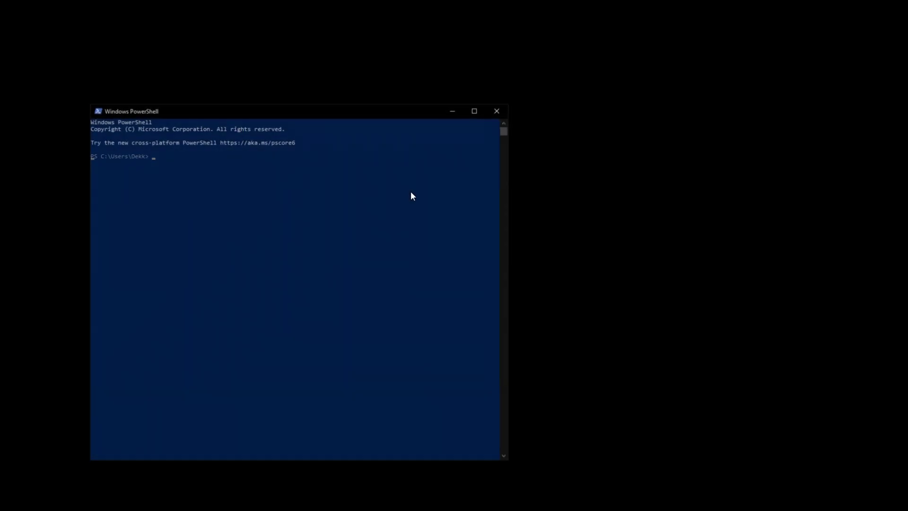
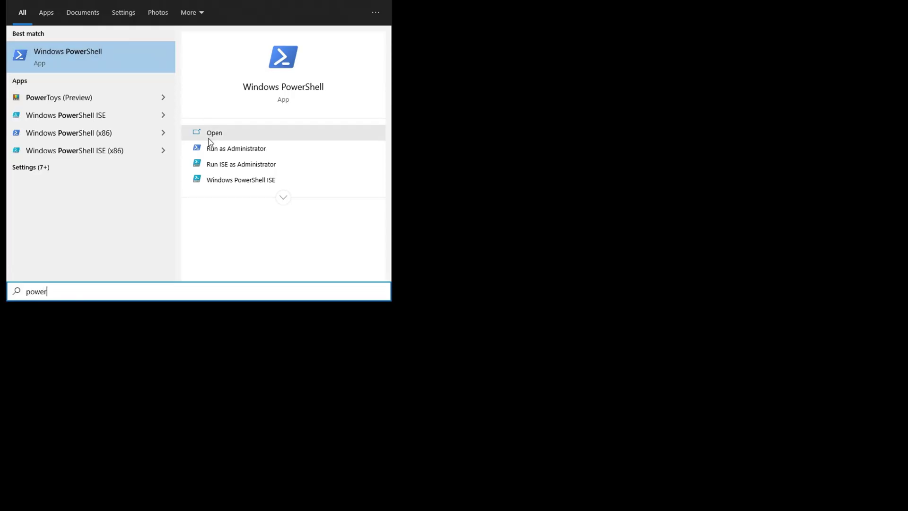
Paste the Chocolatey install command into a new PowerShell console, then close it.
left_click(210, 133)
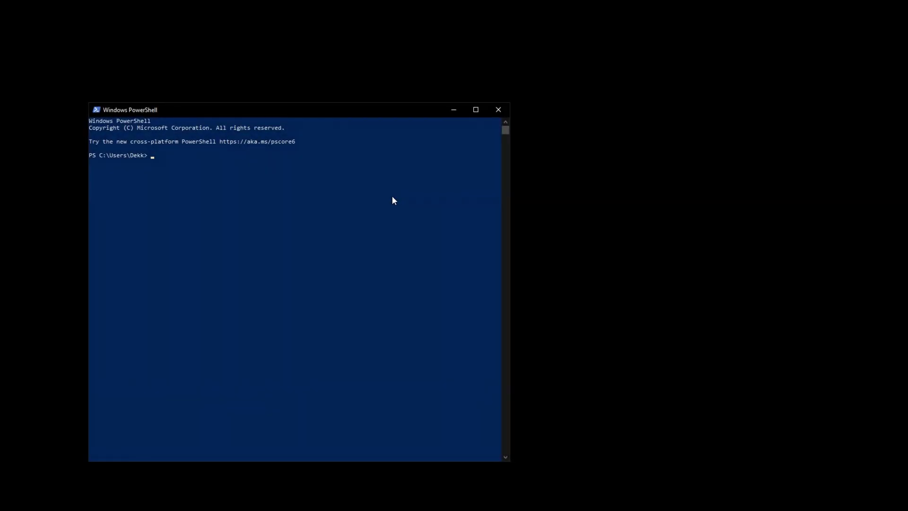
type("Set-ExecutionPolicy Bypass -Scope Process -Force; [System.Net.ServicePointManager]::SecurityProtocol = [System.Net.ServicePointManager]::SecurityProtocol -bor 3072; iex ((New-Object System.Net.WebClient).DownloadString('https://chocolatey.org/install.ps1'))")
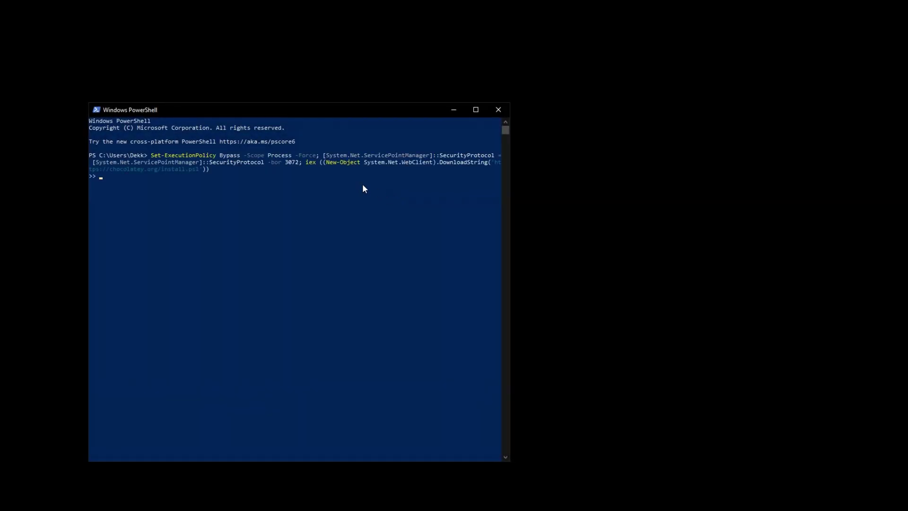
left_click(498, 110)
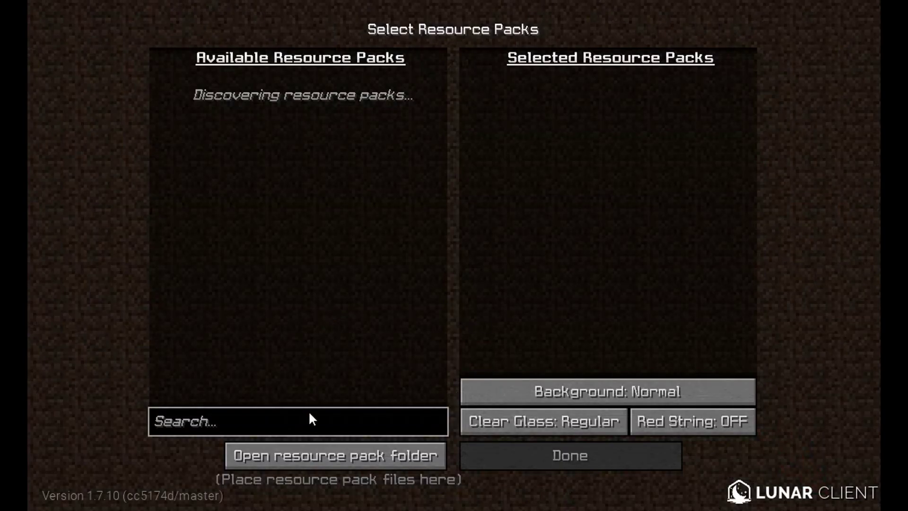
Search the resource packs list for 'ov3', then scroll down the #channels page.
left_click(308, 421)
type("ov3")
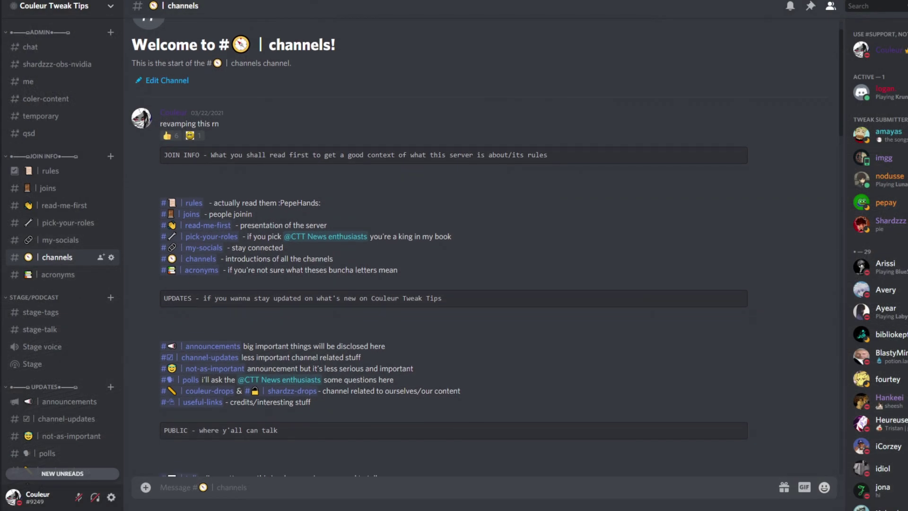
scroll(487, 246, "down", 5)
scroll(486, 247, "down", 5)
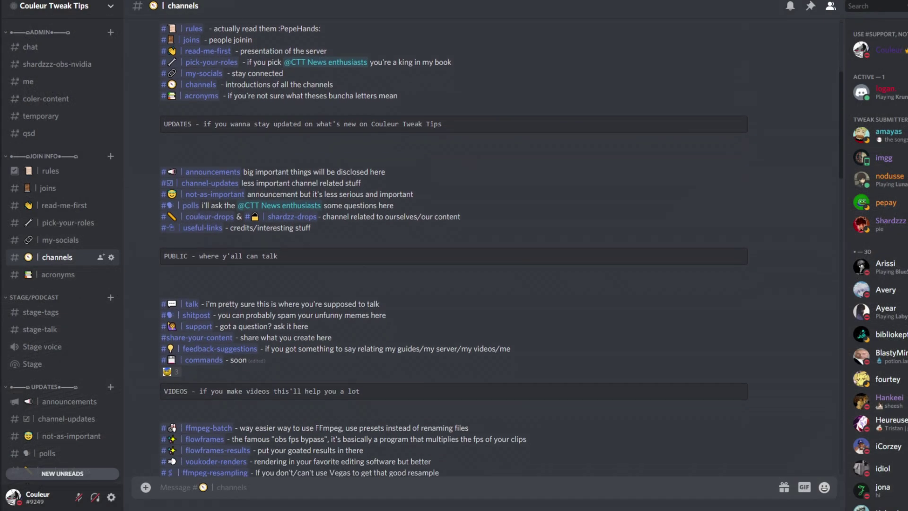